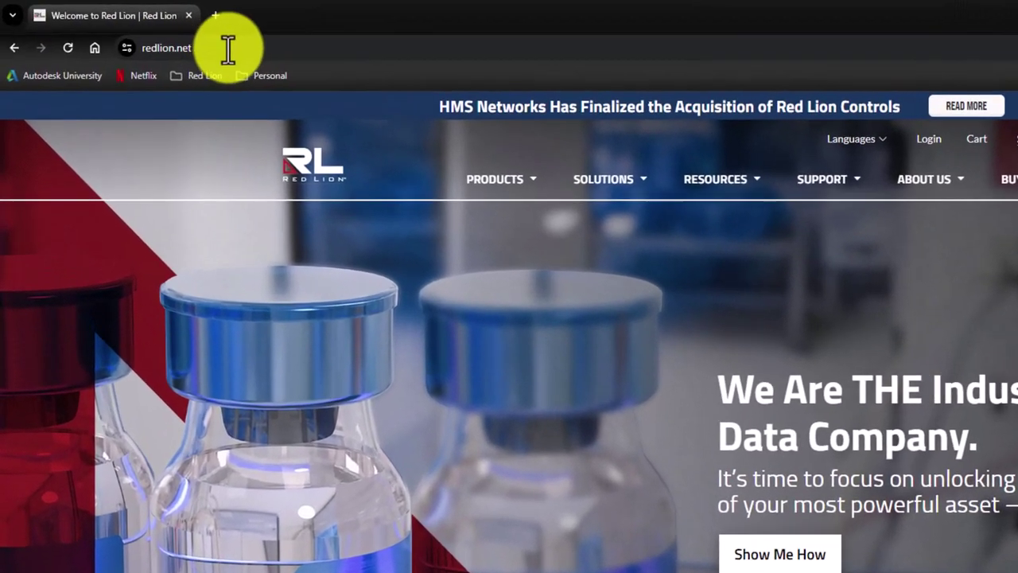
# On redlion.net, browse the Support > Software & Firmware > Red Lion Software > Crimson menu
pyautogui.click(246, 48)
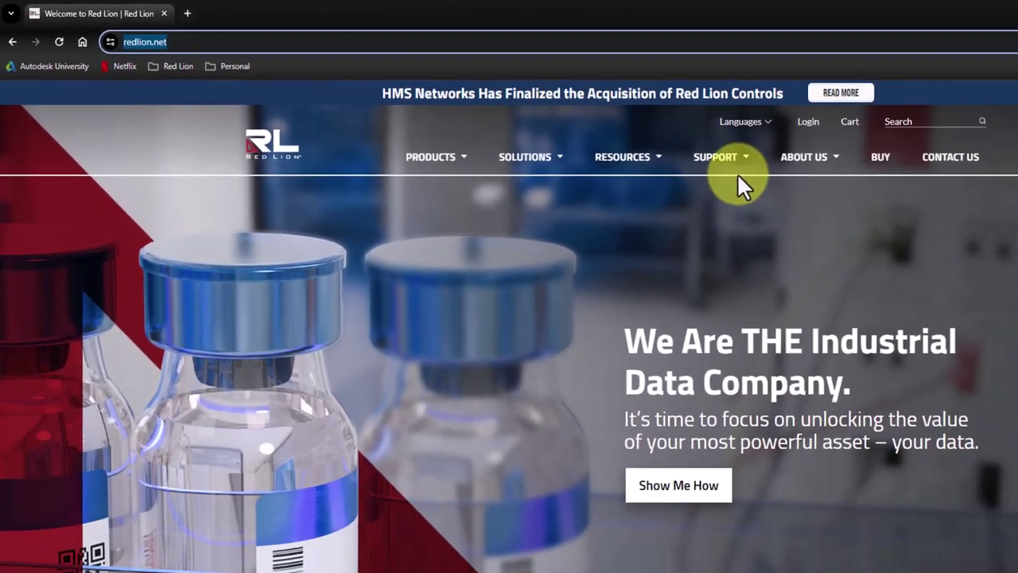
pyautogui.moveTo(738, 169)
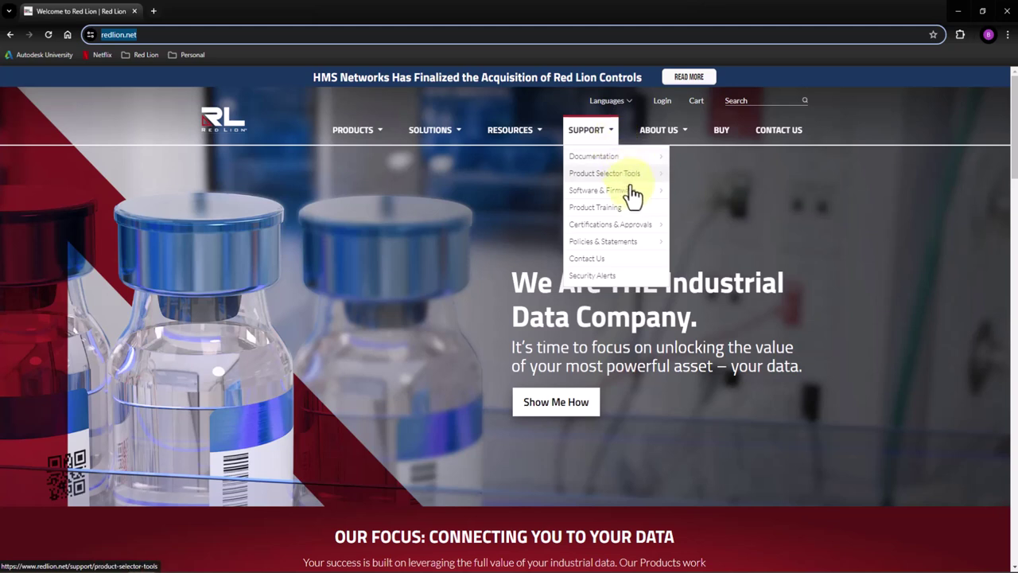
pyautogui.moveTo(634, 198)
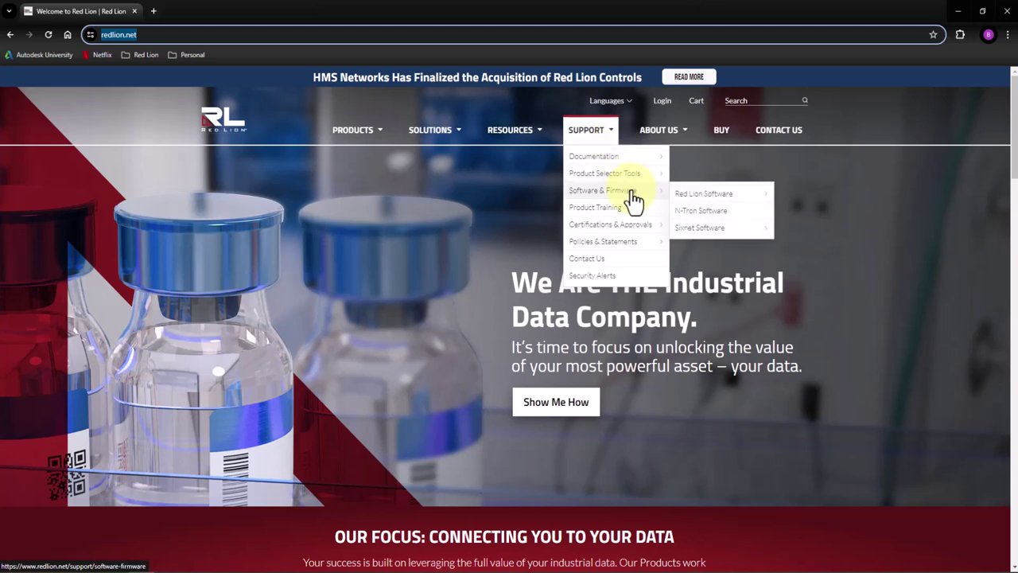
pyautogui.moveTo(730, 204)
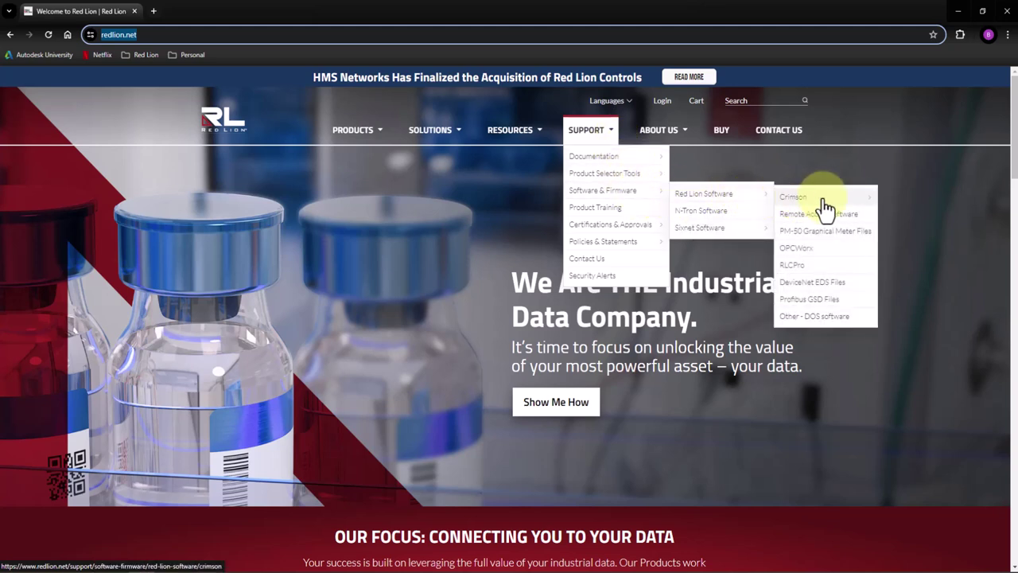
pyautogui.moveTo(832, 208)
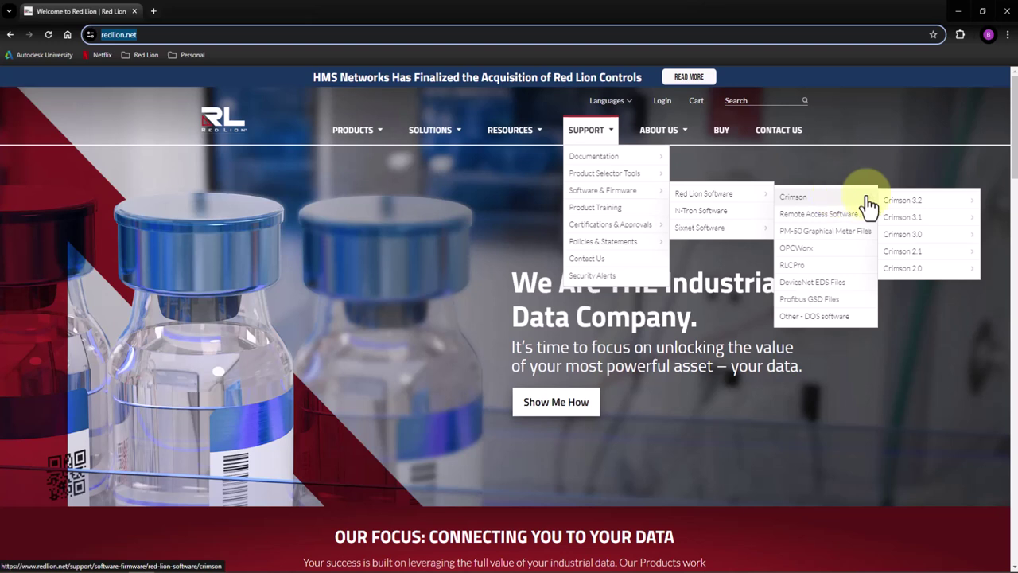
# Open the Crimson 3.2 page and scroll down to its Gold Build Downloads section
pyautogui.click(920, 199)
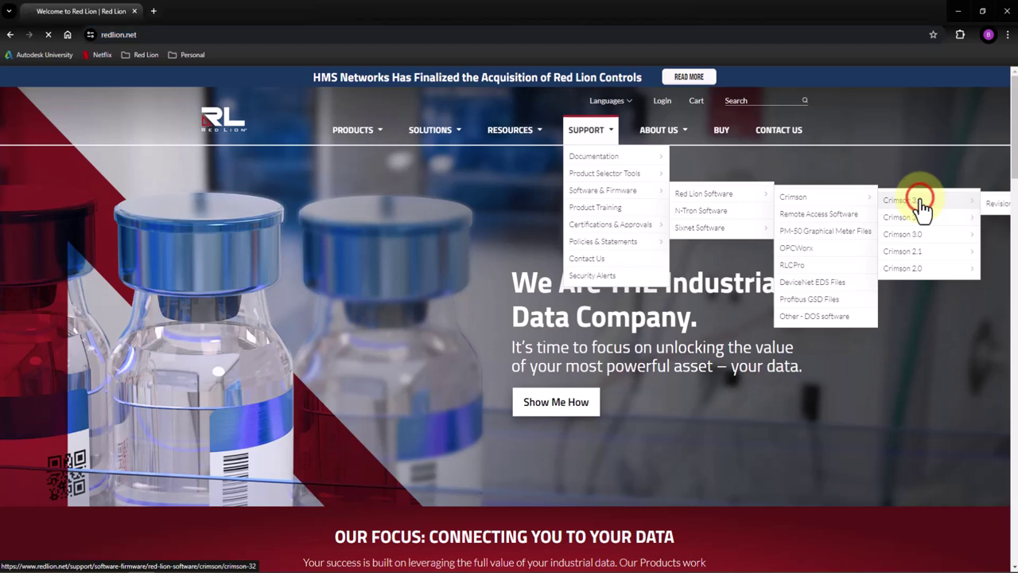
pyautogui.scroll(-1, 867, 377)
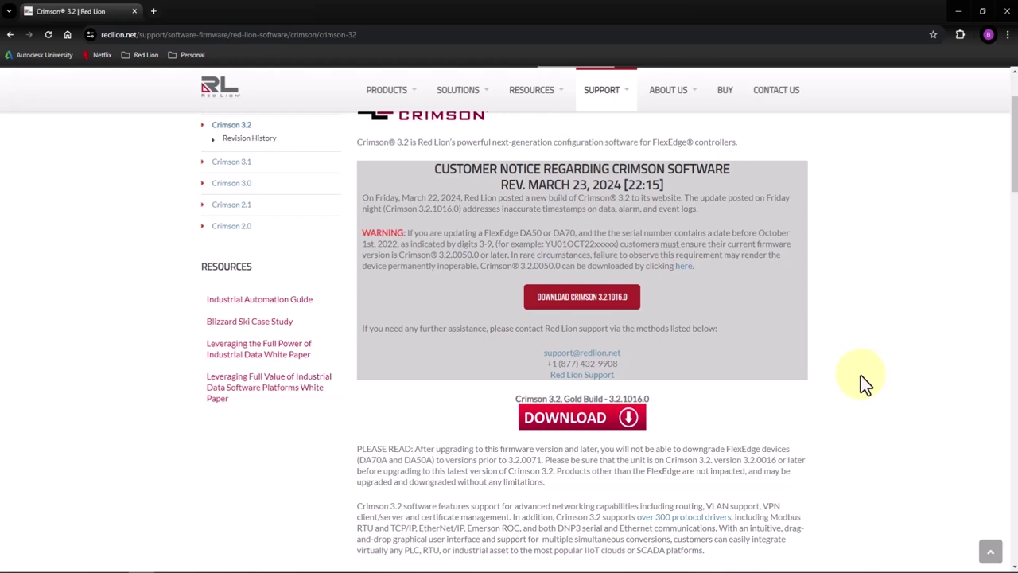
pyautogui.scroll(-3, 860, 376)
pyautogui.scroll(-5, 860, 376)
pyautogui.scroll(-6, 860, 372)
pyautogui.scroll(-1, 859, 371)
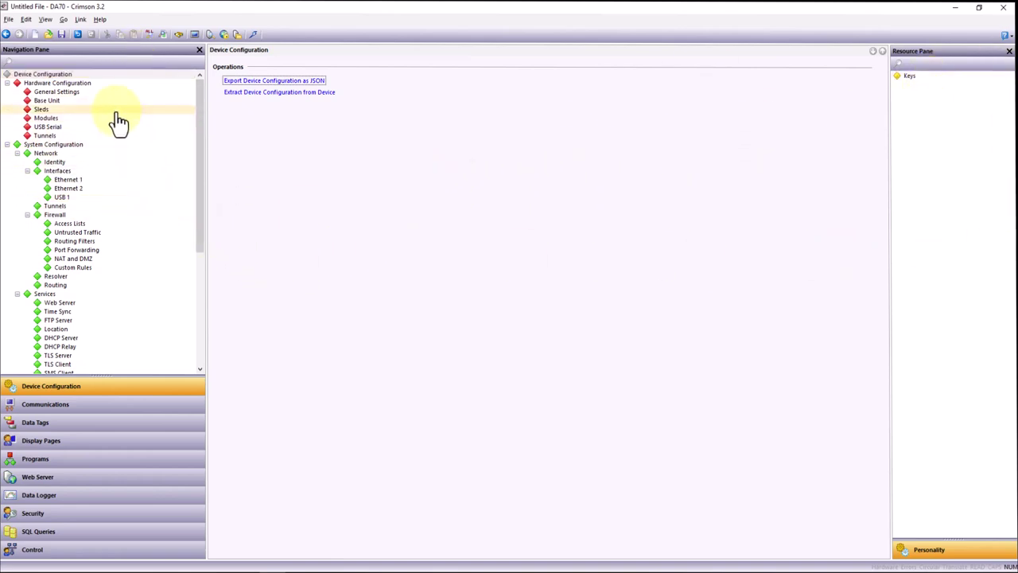
# Tour Communications, Device Configuration and Data Tags, ending on Display Pages showing Page1's 'Hello World'
pyautogui.click(86, 405)
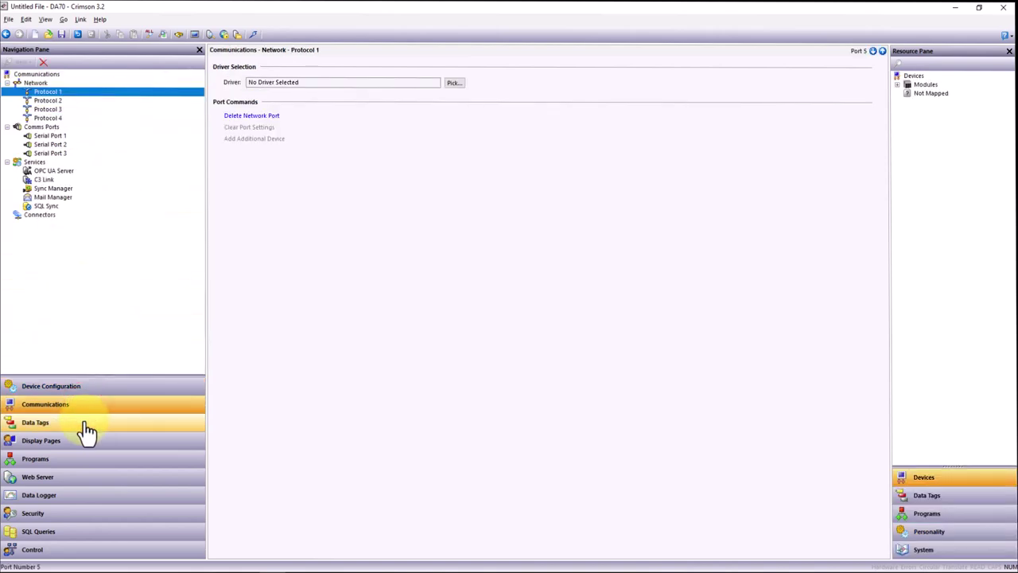
pyautogui.click(91, 389)
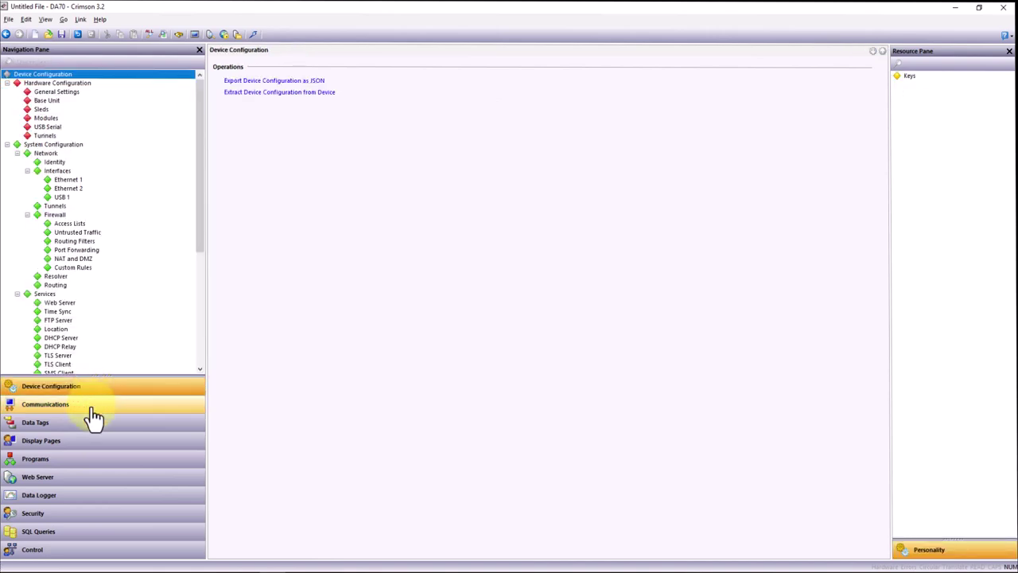
pyautogui.click(93, 410)
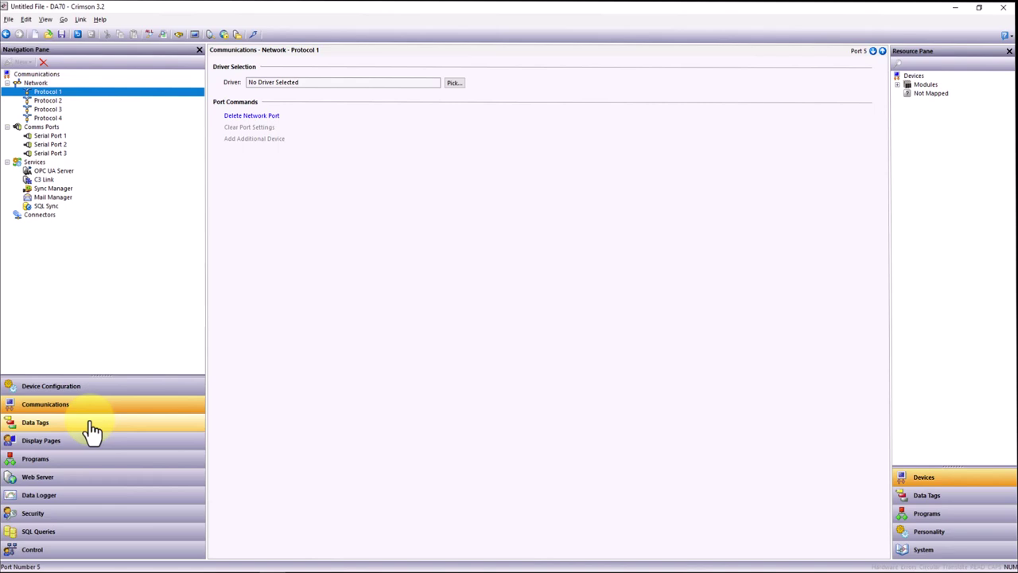
pyautogui.click(93, 428)
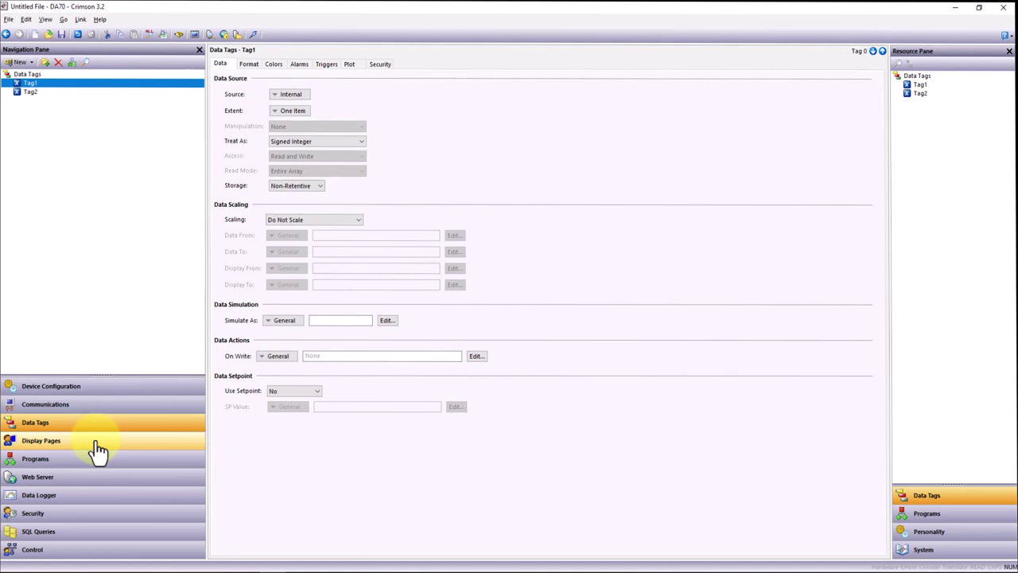
pyautogui.click(93, 444)
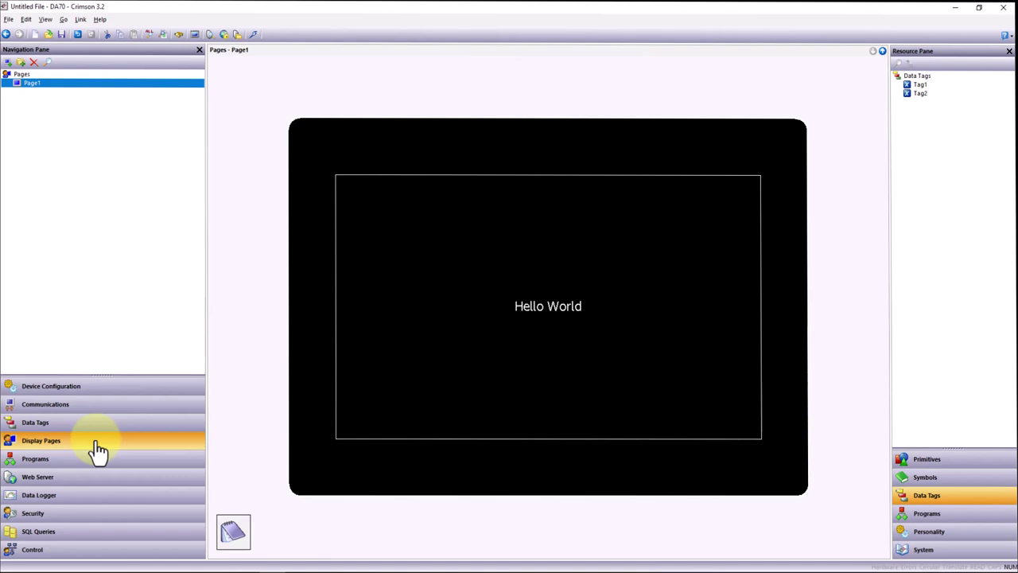
# Step through Programs, Web Server, Data Logger, Security and SQL Queries, ending at Control with Program1 listed
pyautogui.click(96, 458)
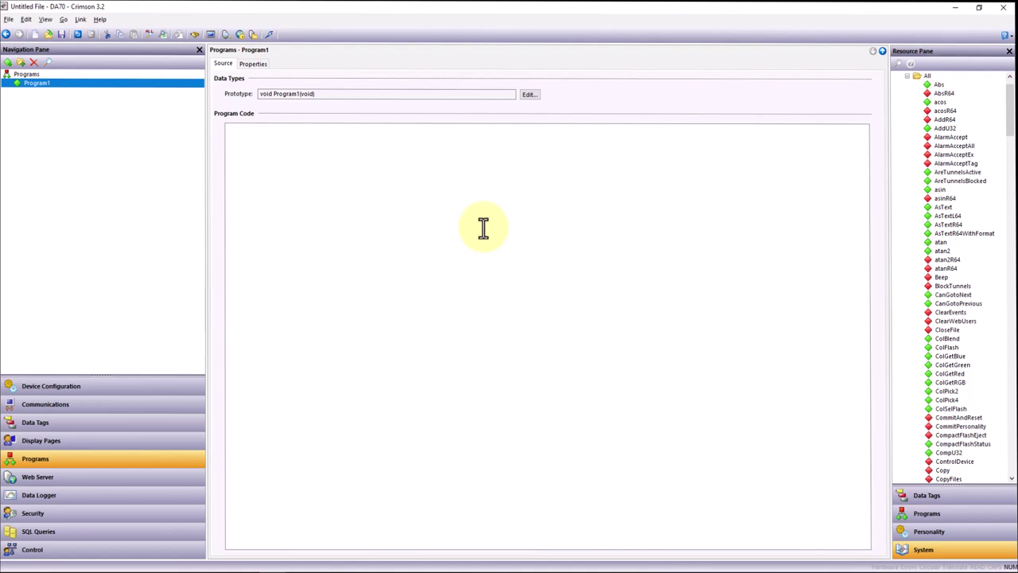
pyautogui.click(143, 477)
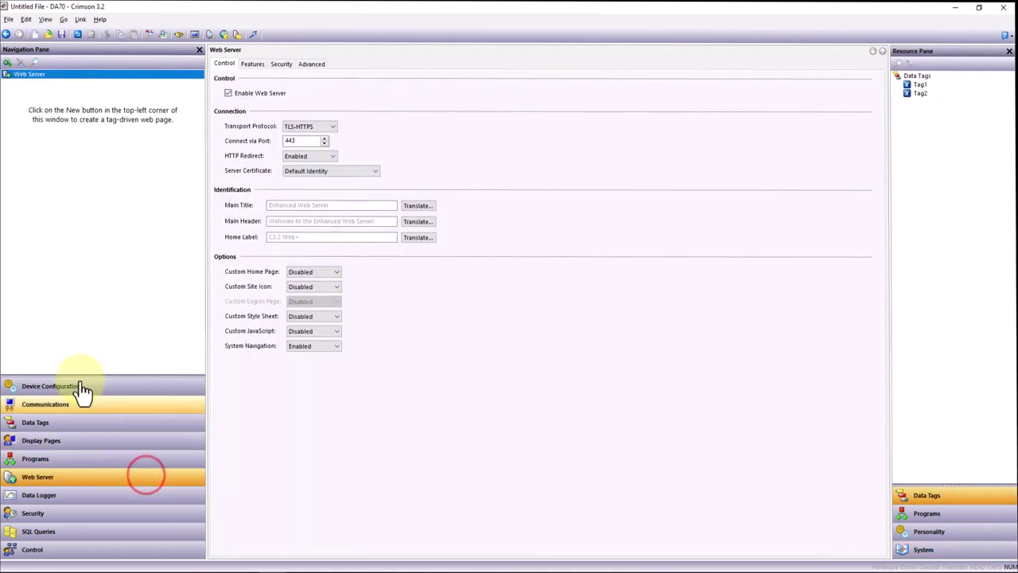
pyautogui.click(72, 500)
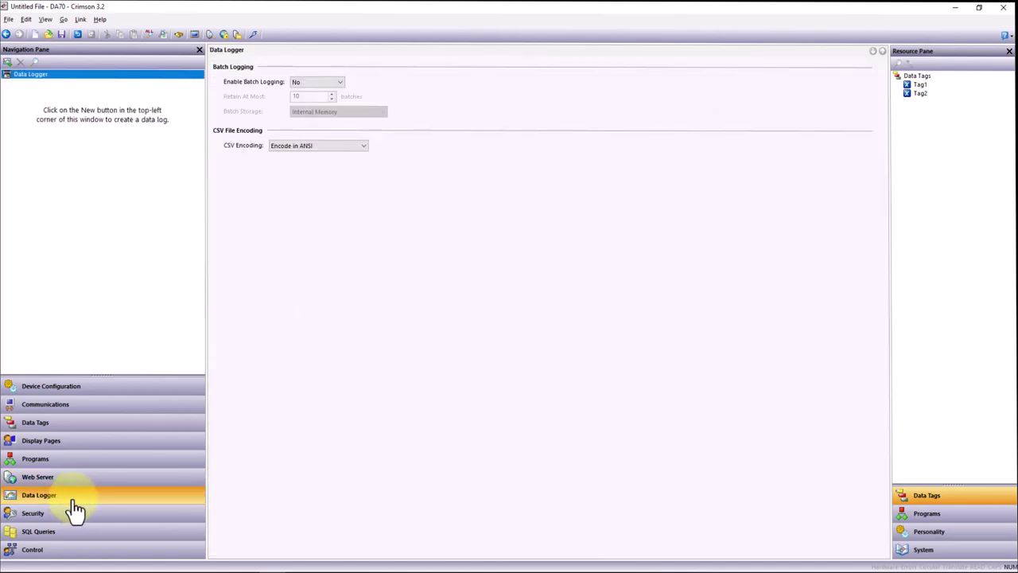
pyautogui.click(73, 510)
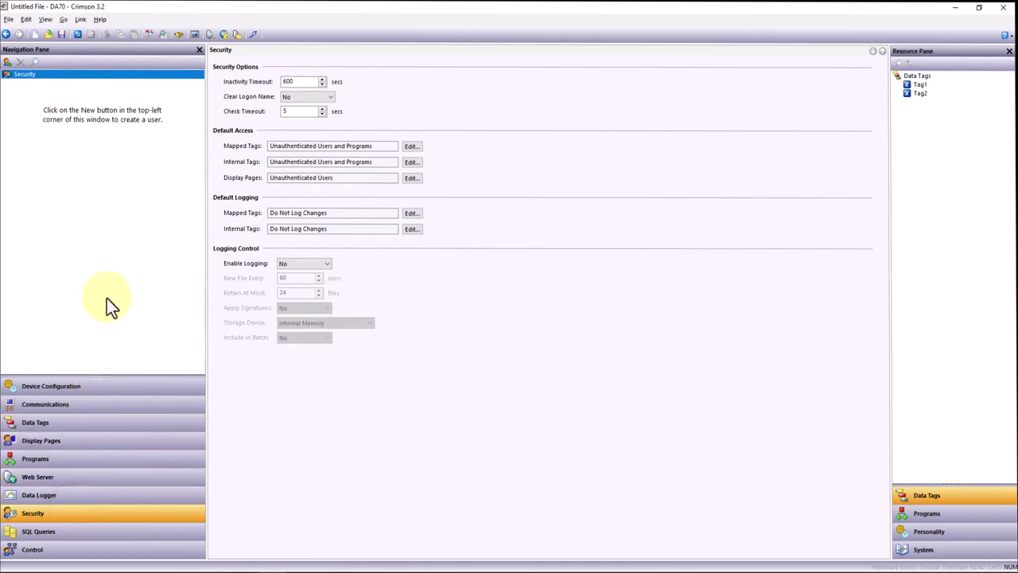
pyautogui.click(121, 535)
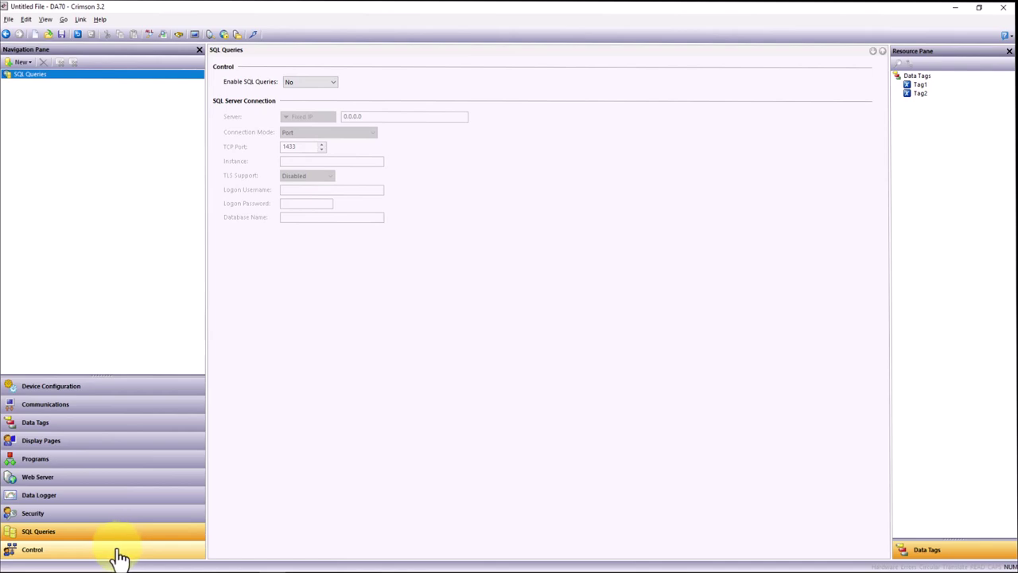
pyautogui.click(118, 555)
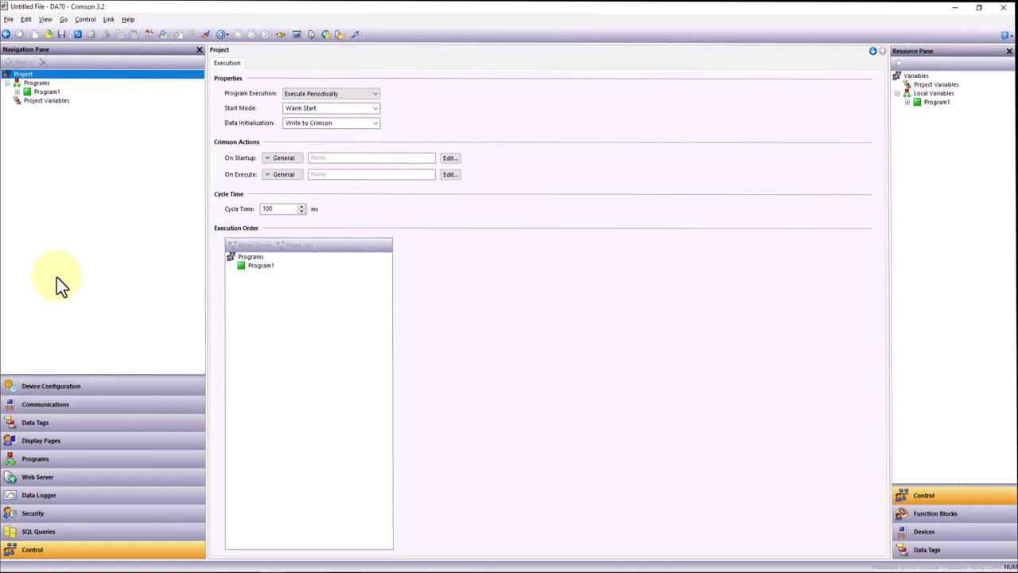
# Show the Ethernet 1 interface settings: DHCP, address 192.168.1.20, MTU 1500 bytes
pyautogui.click(113, 387)
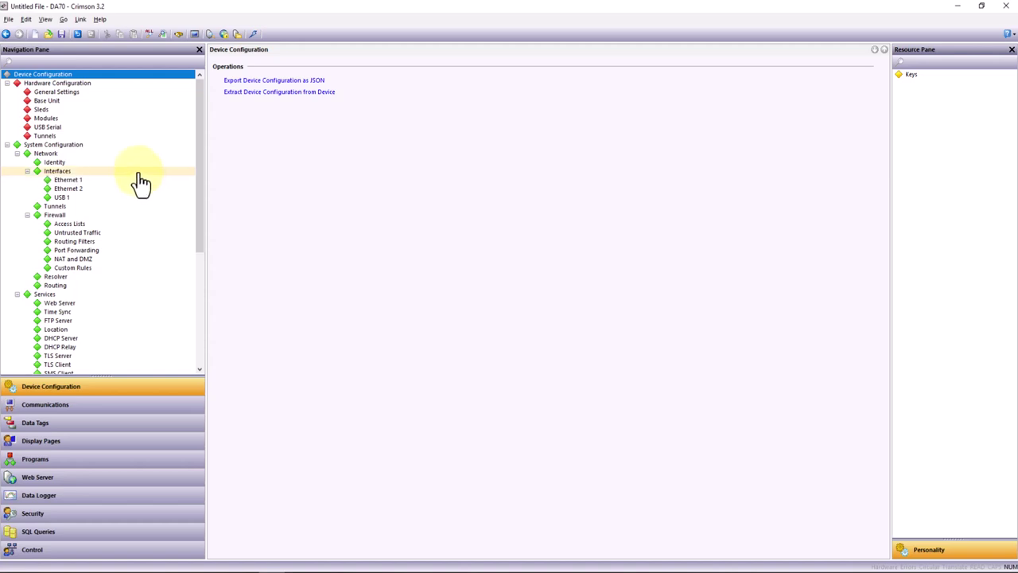
pyautogui.scroll(-3, 140, 185)
pyautogui.scroll(-3, 140, 183)
pyautogui.scroll(6, 139, 183)
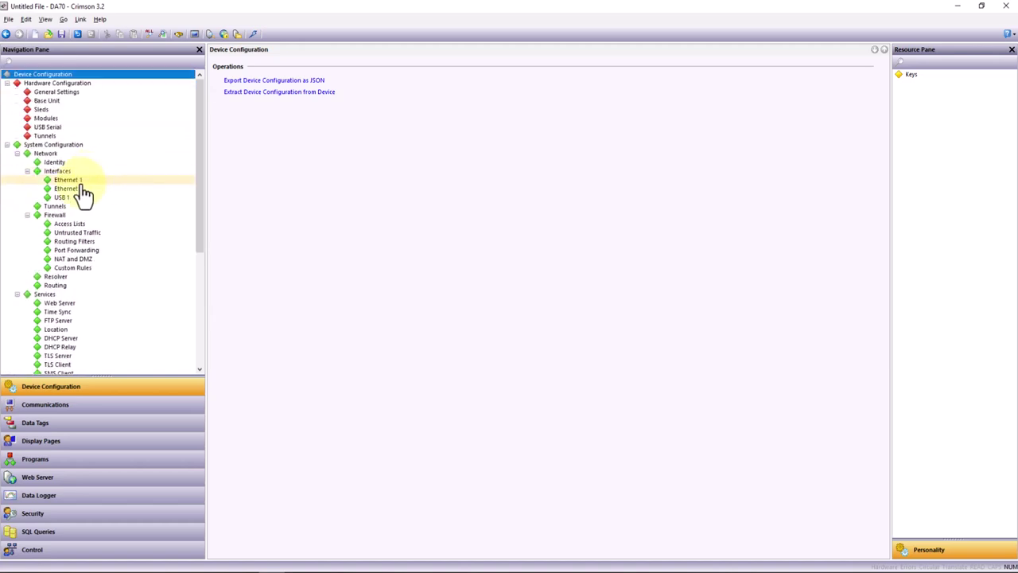
pyautogui.click(79, 182)
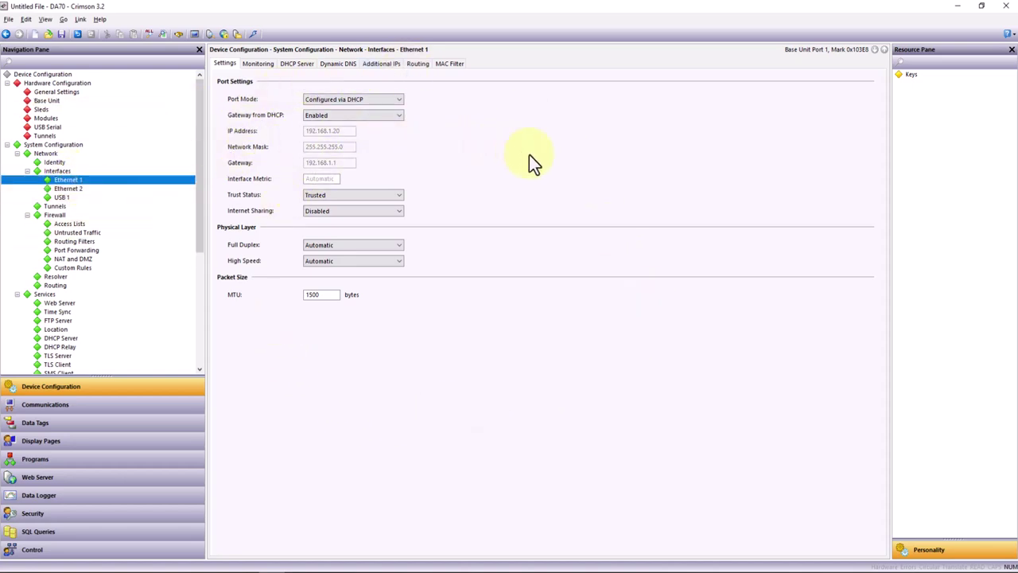
# Add Log1 in the Data Logger and drag Tag1 and Tag2 into its Log contents
pyautogui.click(118, 499)
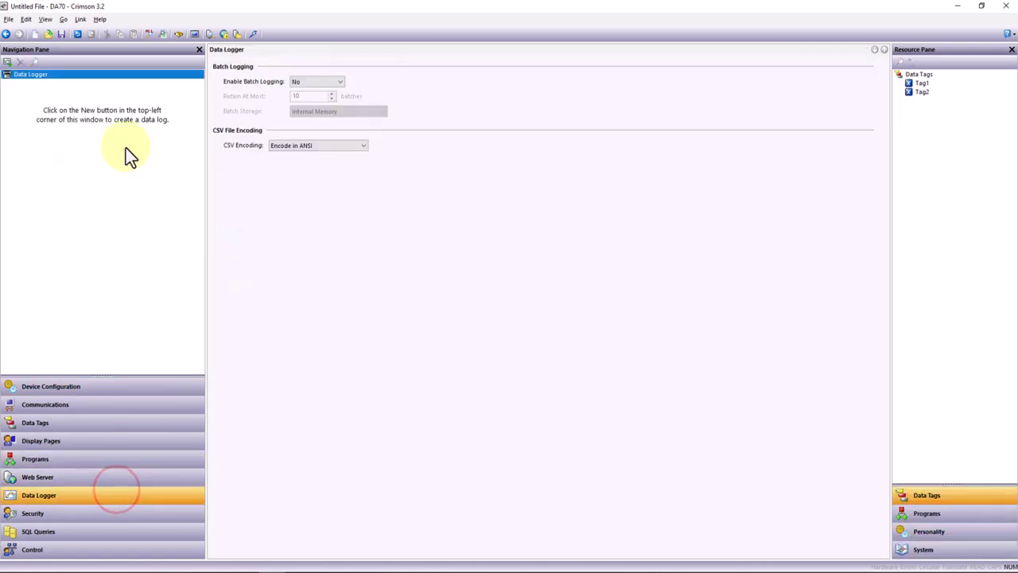
pyautogui.click(6, 62)
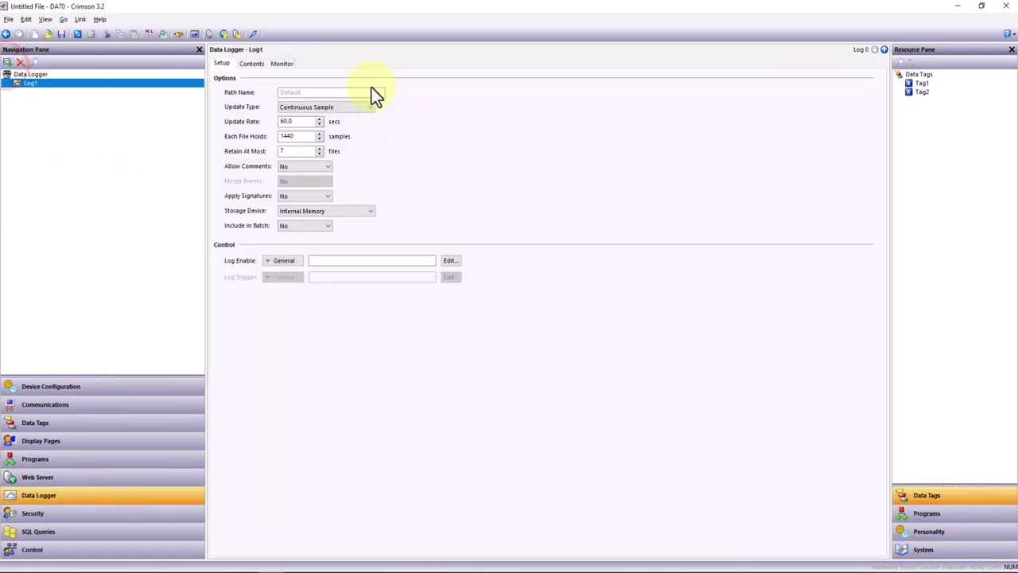
pyautogui.click(244, 63)
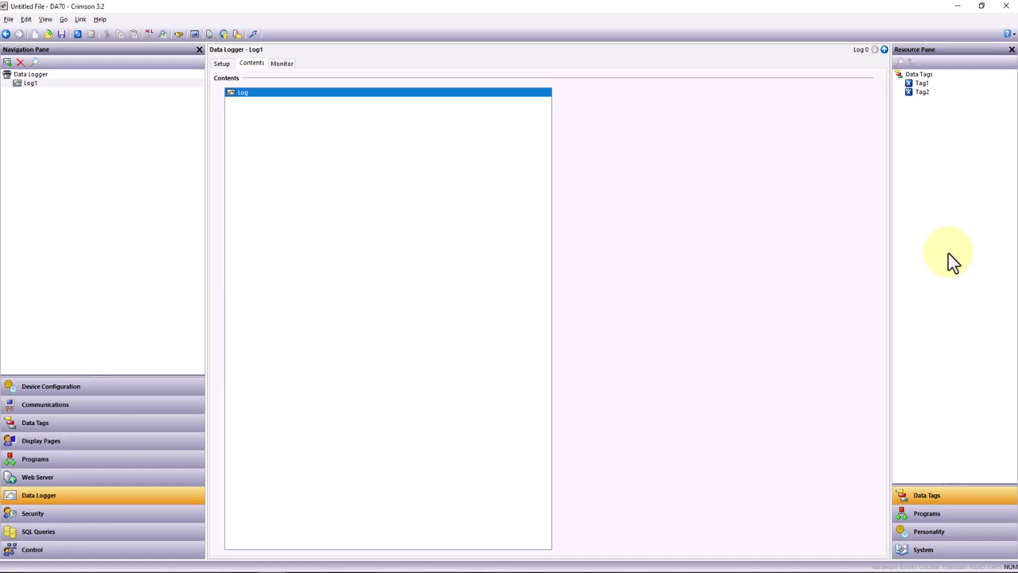
pyautogui.click(930, 93)
pyautogui.keyDown('shift'); pyautogui.click(927, 85); pyautogui.keyUp('shift')
pyautogui.moveTo(927, 84); pyautogui.dragTo(280, 247)
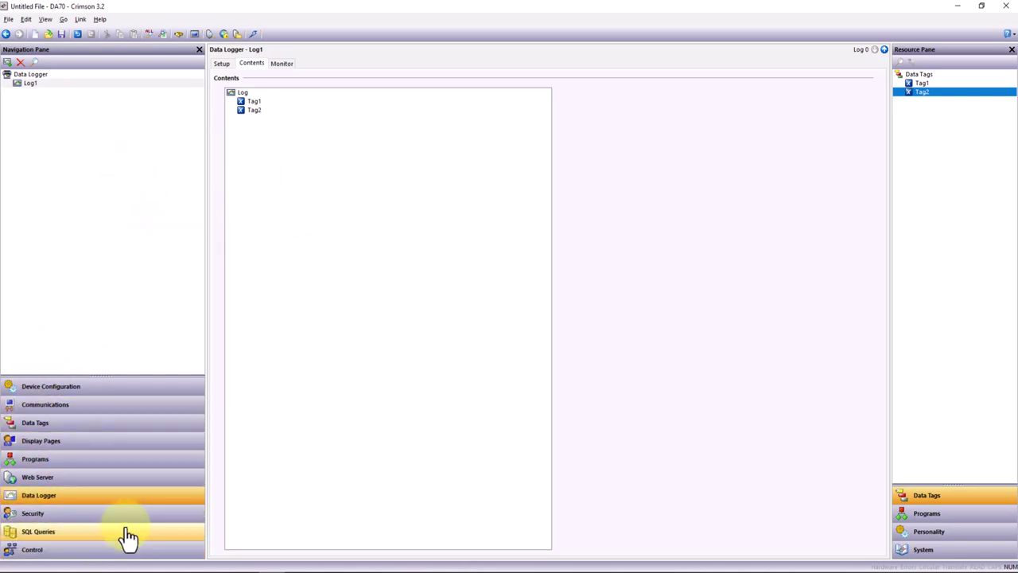
# Discard the untitled DA70 file and create a new database for the Data Station DA10 model
pyautogui.doubleClick(122, 79)
pyautogui.click(9, 19)
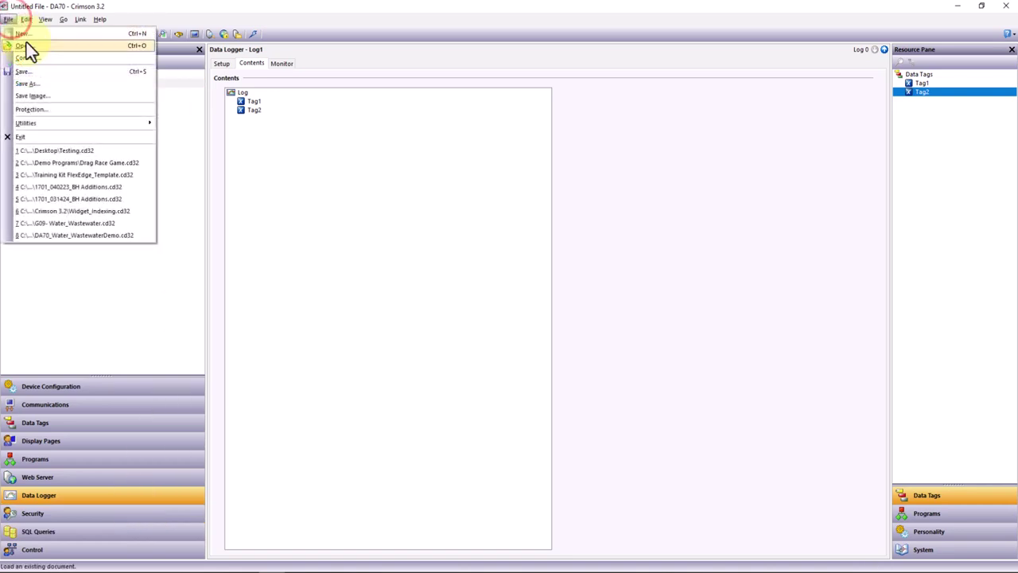
pyautogui.click(34, 39)
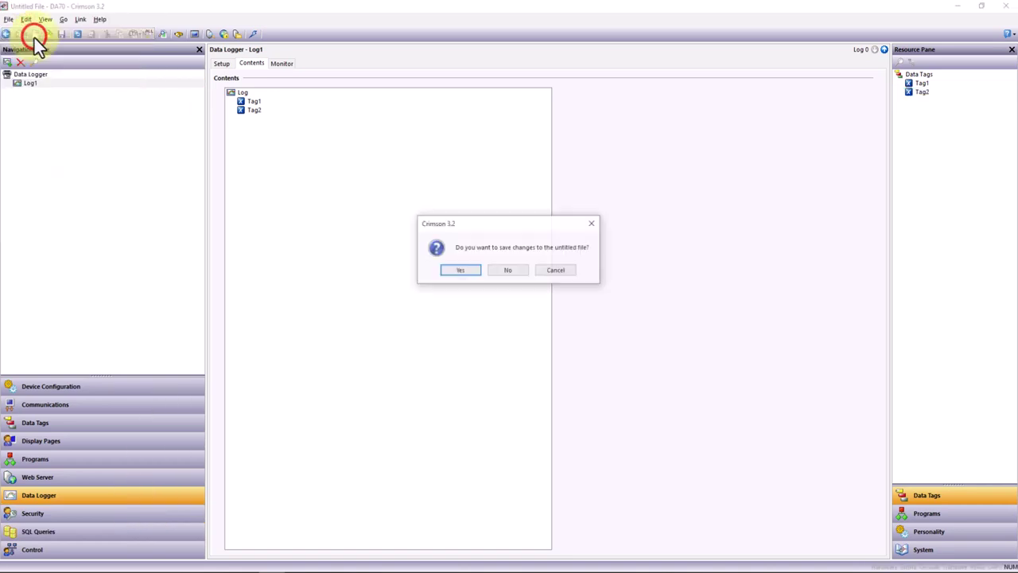
pyautogui.click(503, 265)
pyautogui.moveTo(361, 204); pyautogui.dragTo(361, 191)
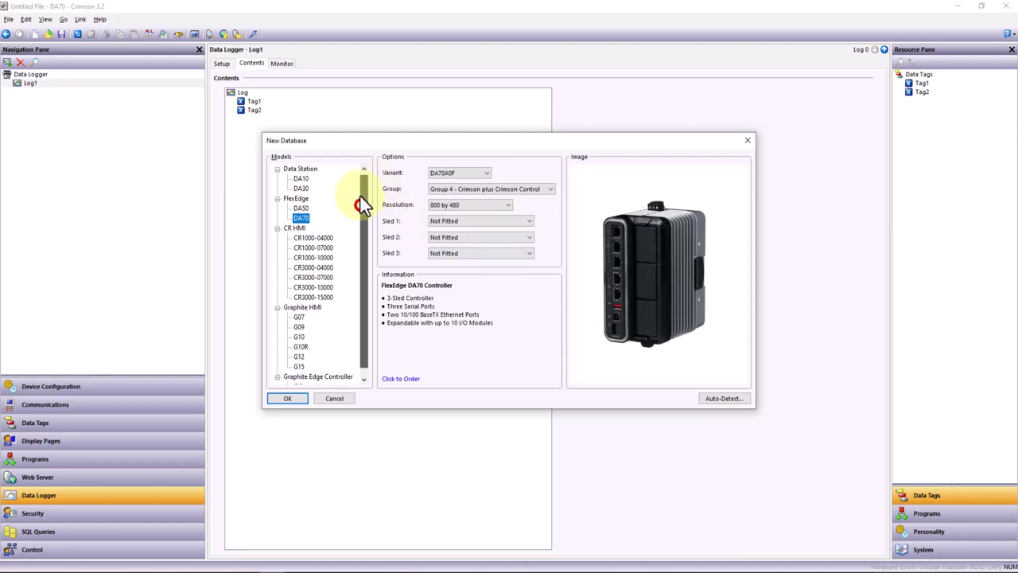
pyautogui.click(309, 181)
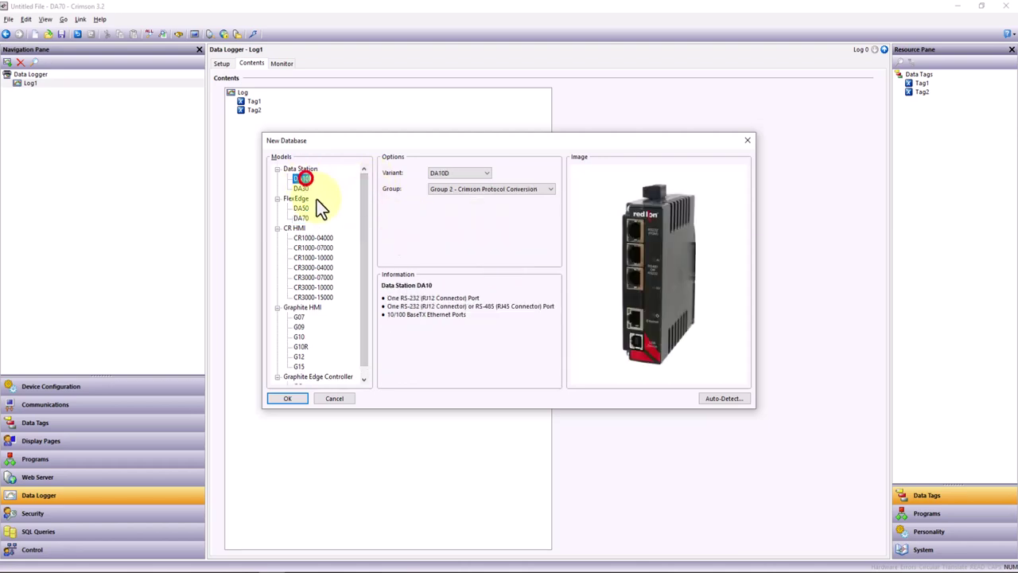
pyautogui.click(288, 397)
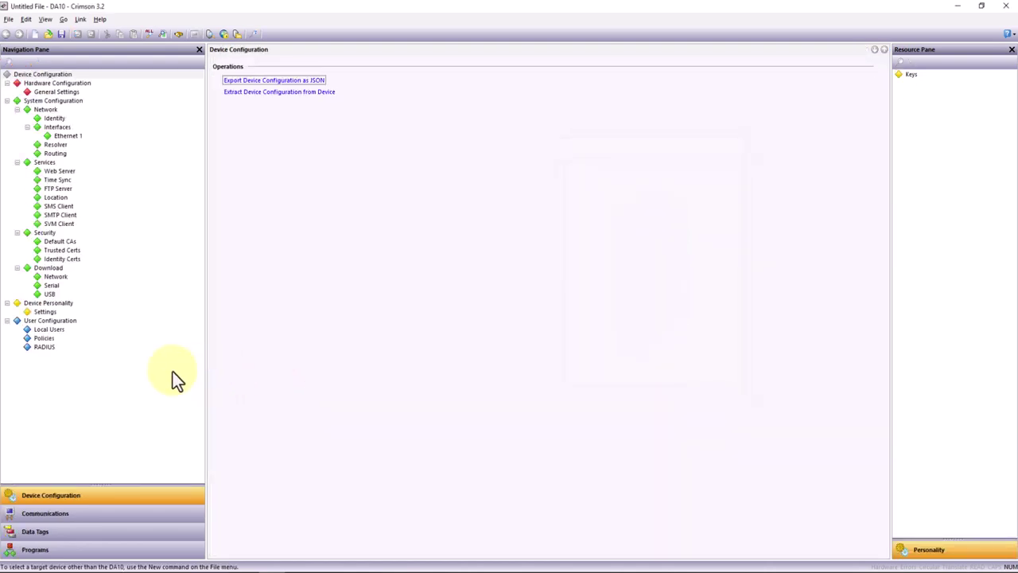